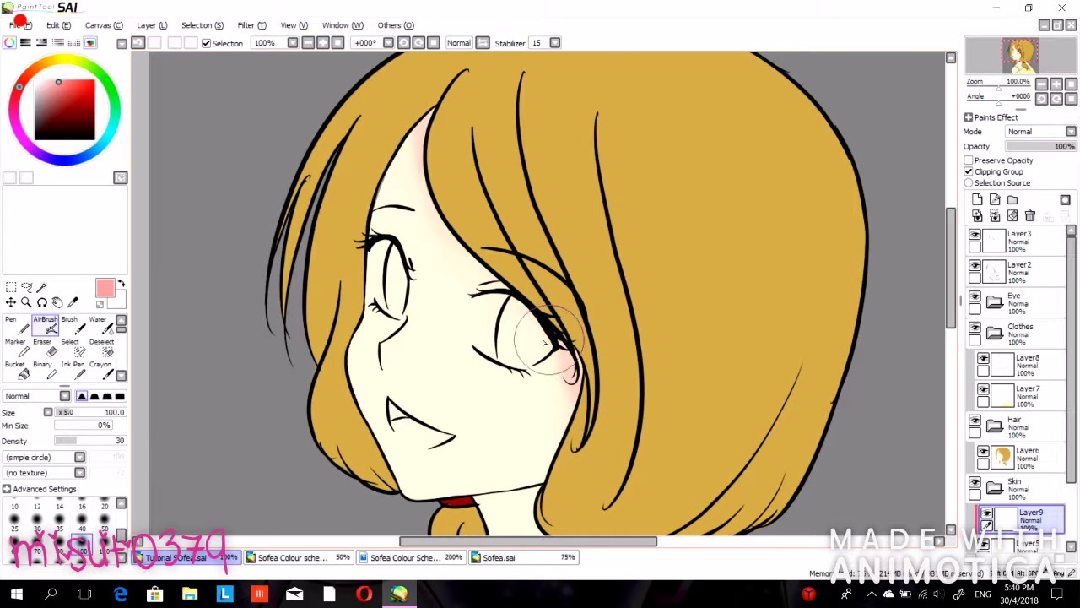
# Airbrush light pink shading on the face beneath the fringe and beside the eye, using brush size 160.
pyautogui.press(']')
pyautogui.press(']')
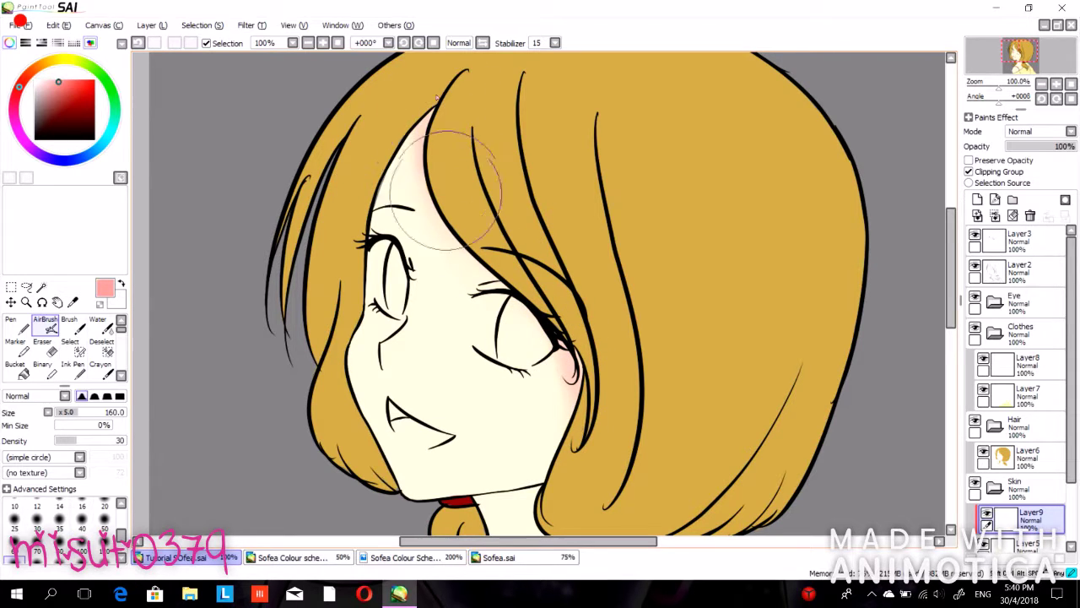
pyautogui.moveTo(482, 239)
pyautogui.mouseDown()
pyautogui.moveTo(456, 243)
pyautogui.moveTo(555, 411)
pyautogui.moveTo(575, 365)
pyautogui.moveTo(559, 472)
pyautogui.mouseUp()
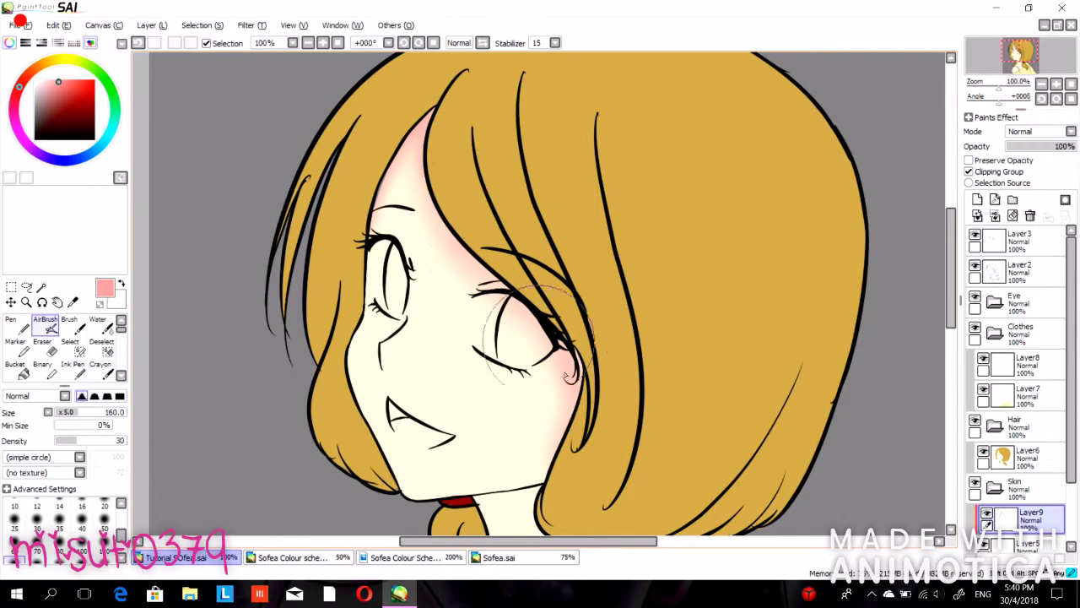
# Shade the neck and bare shoulder in light pink, enlarging the airbrush to 350 for the broad areas.
pyautogui.moveTo(1027, 61); pyautogui.dragTo(1023, 73)
pyautogui.moveTo(580, 226)
pyautogui.mouseDown()
pyautogui.moveTo(551, 230)
pyautogui.moveTo(641, 223)
pyautogui.moveTo(565, 211)
pyautogui.moveTo(675, 223)
pyautogui.moveTo(633, 253)
pyautogui.moveTo(610, 240)
pyautogui.moveTo(650, 337)
pyautogui.moveTo(646, 354)
pyautogui.moveTo(663, 374)
pyautogui.moveTo(666, 335)
pyautogui.moveTo(609, 276)
pyautogui.moveTo(657, 374)
pyautogui.mouseUp()
pyautogui.press(']')
pyautogui.press(']')
pyautogui.press(']')
pyautogui.press(']')
pyautogui.moveTo(630, 280)
pyautogui.mouseDown()
pyautogui.moveTo(658, 425)
pyautogui.moveTo(681, 307)
pyautogui.moveTo(639, 443)
pyautogui.moveTo(635, 294)
pyautogui.moveTo(616, 240)
pyautogui.moveTo(597, 239)
pyautogui.moveTo(609, 317)
pyautogui.moveTo(622, 306)
pyautogui.moveTo(622, 350)
pyautogui.moveTo(566, 499)
pyautogui.moveTo(592, 483)
pyautogui.moveTo(552, 508)
pyautogui.moveTo(546, 534)
pyautogui.moveTo(588, 400)
pyautogui.moveTo(539, 500)
pyautogui.moveTo(616, 390)
pyautogui.moveTo(514, 503)
pyautogui.moveTo(527, 483)
pyautogui.moveTo(527, 393)
pyautogui.moveTo(532, 440)
pyautogui.moveTo(661, 298)
pyautogui.moveTo(638, 265)
pyautogui.moveTo(616, 396)
pyautogui.moveTo(676, 421)
pyautogui.moveTo(681, 394)
pyautogui.moveTo(643, 373)
pyautogui.moveTo(572, 451)
pyautogui.moveTo(718, 384)
pyautogui.moveTo(726, 317)
pyautogui.moveTo(759, 309)
pyautogui.mouseUp()
pyautogui.moveTo(1021, 64)
pyautogui.mouseDown()
pyautogui.moveTo(1032, 62)
pyautogui.moveTo(1028, 74)
pyautogui.moveTo(1023, 59)
pyautogui.mouseUp()
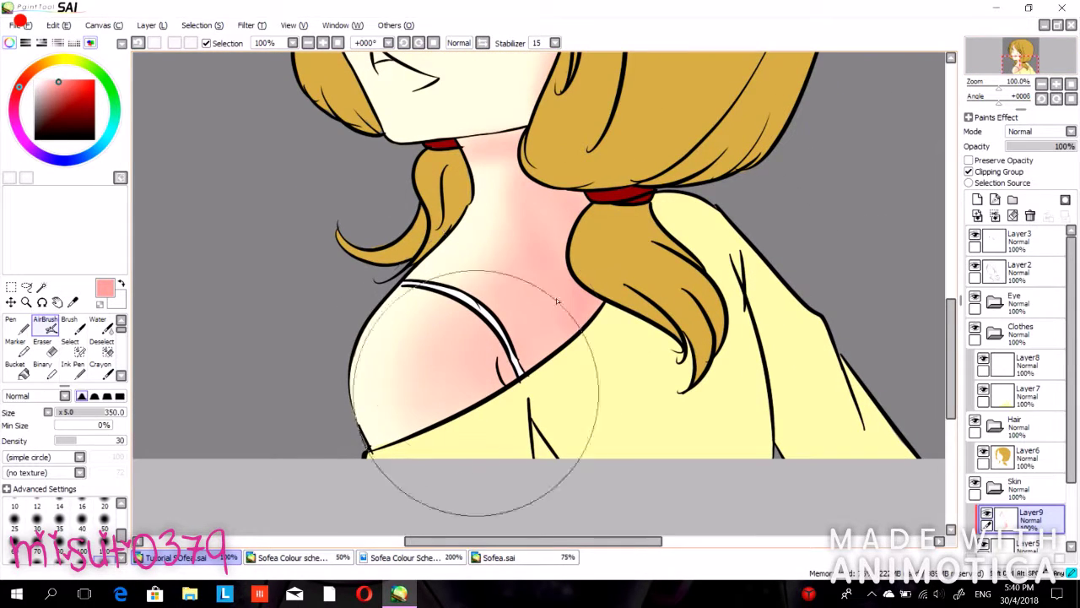
# Reduce the airbrush to 160 and add soft pink shading along the jawline.
pyautogui.moveTo(1017, 63); pyautogui.dragTo(1014, 47)
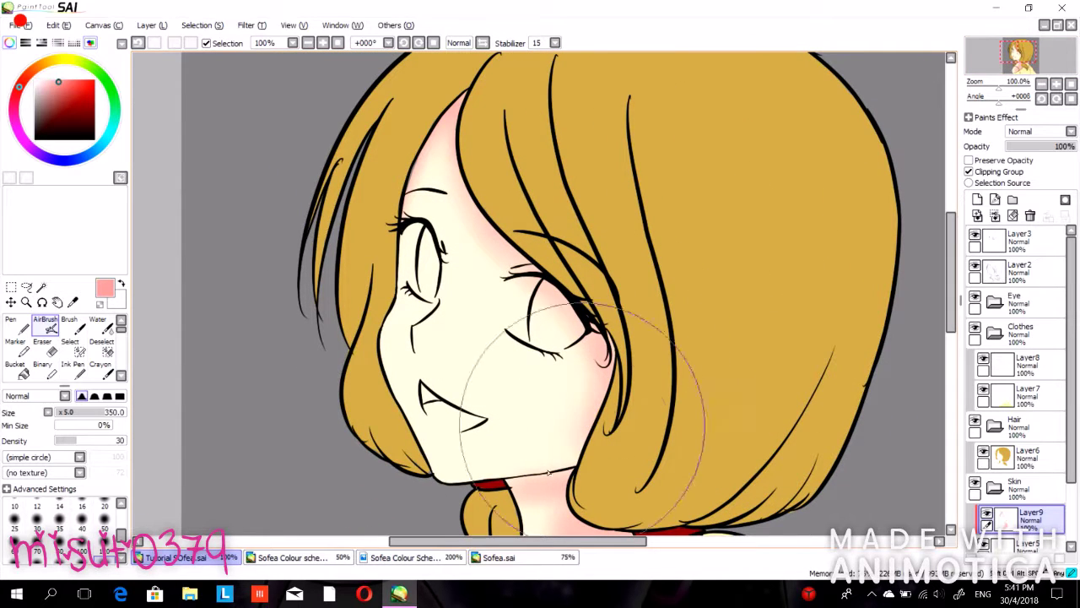
pyautogui.press('[')
pyautogui.press('[')
pyautogui.press('[')
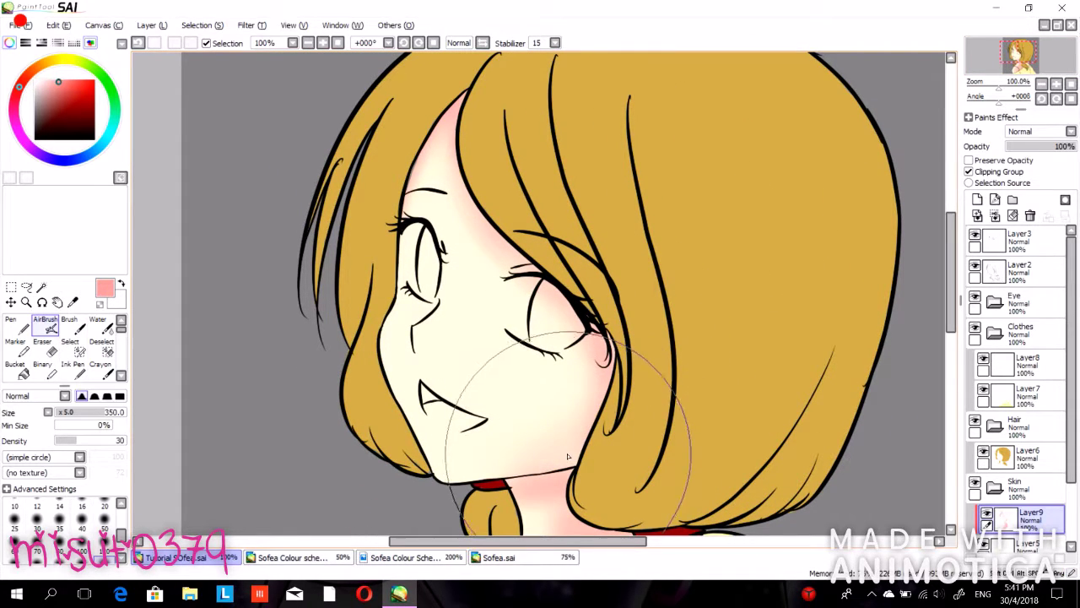
pyautogui.press('[')
pyautogui.press('[')
pyautogui.moveTo(456, 491)
pyautogui.mouseDown()
pyautogui.moveTo(536, 478)
pyautogui.moveTo(647, 398)
pyautogui.moveTo(538, 478)
pyautogui.mouseUp()
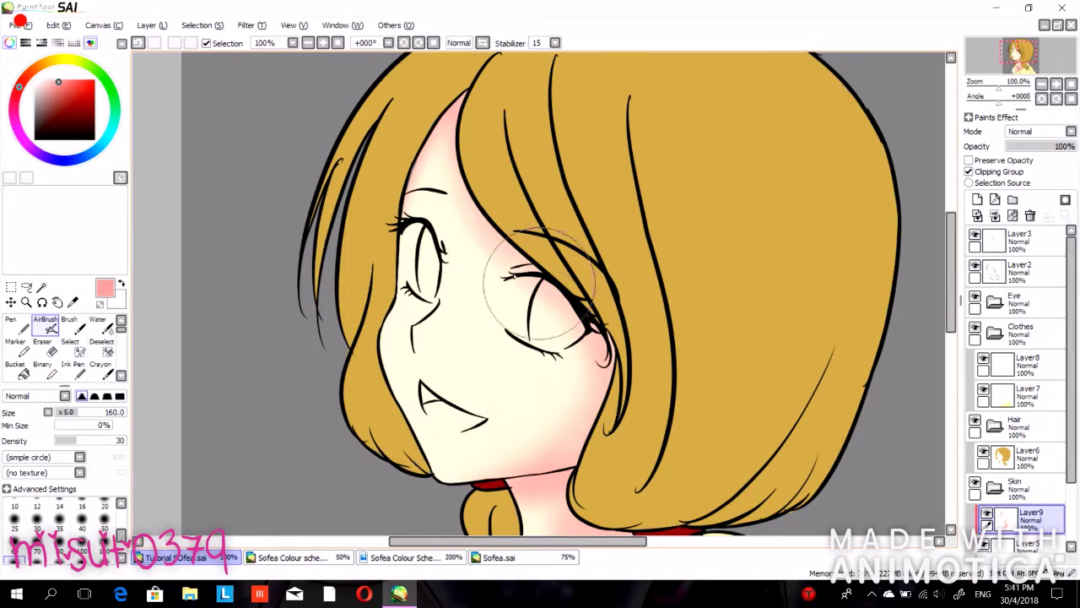
pyautogui.press(']')
pyautogui.press(']')
pyautogui.press(']')
pyautogui.press(']')
pyautogui.press(']')
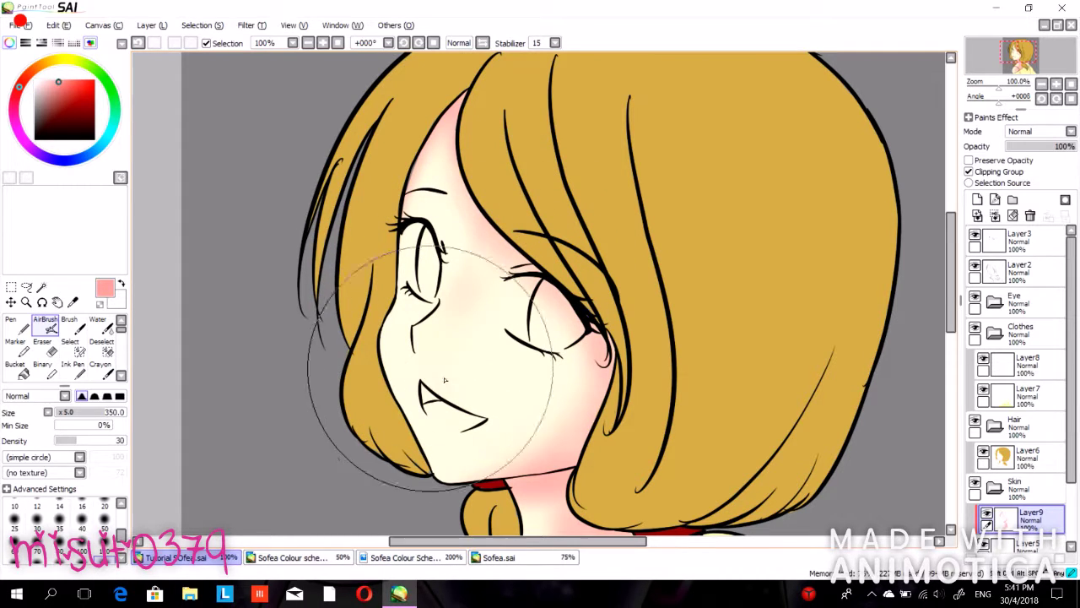
pyautogui.moveTo(580, 306)
pyautogui.mouseDown()
pyautogui.moveTo(544, 359)
pyautogui.moveTo(488, 355)
pyautogui.moveTo(506, 342)
pyautogui.moveTo(454, 413)
pyautogui.moveTo(489, 397)
pyautogui.moveTo(473, 380)
pyautogui.moveTo(515, 329)
pyautogui.moveTo(533, 402)
pyautogui.moveTo(517, 416)
pyautogui.mouseUp()
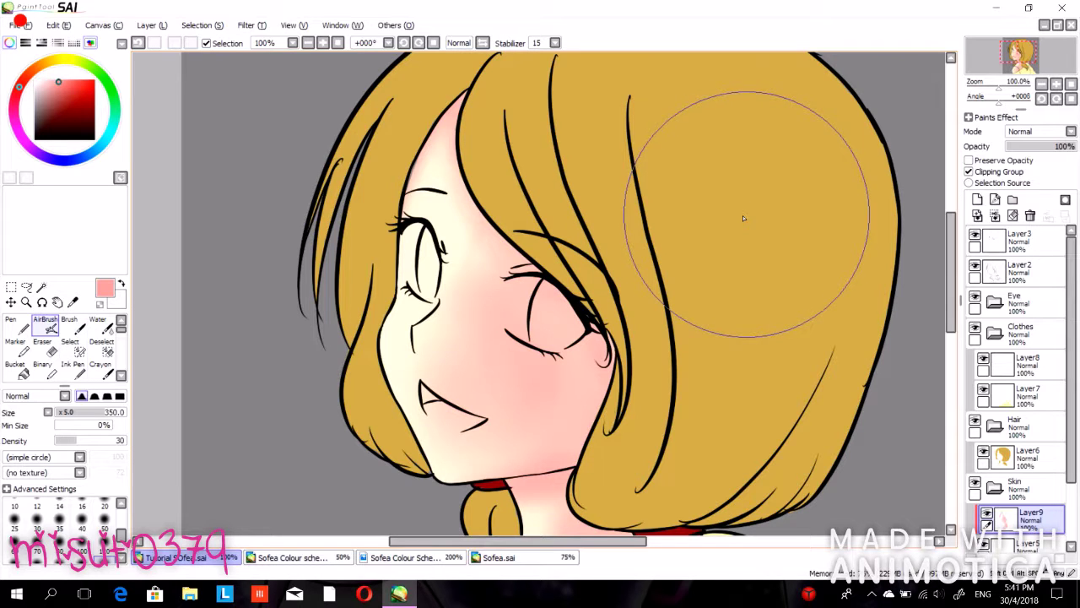
pyautogui.hotkey('ctrl', 'z')
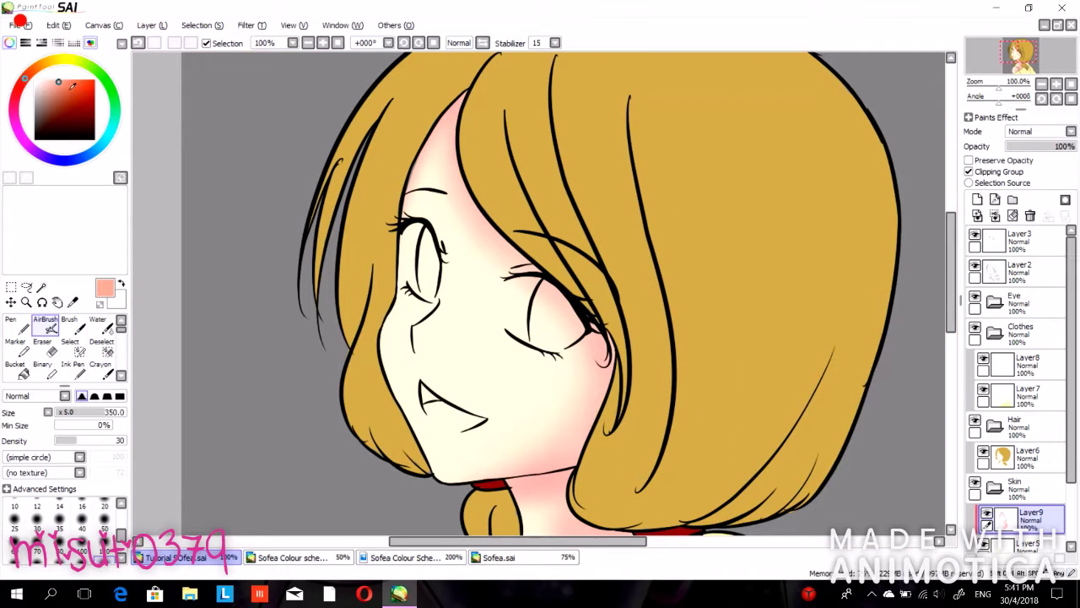
# Add a clipped skin layer and airbrush darker orange-red shading under the fringe and beside the ear at density 48.
pyautogui.click(977, 199)
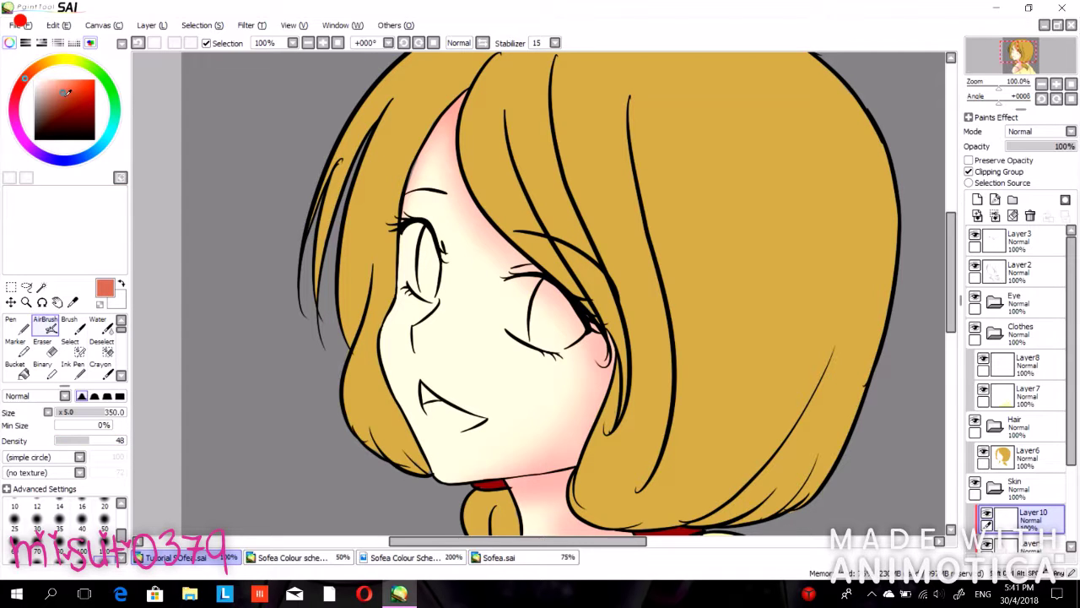
pyautogui.moveTo(489, 86)
pyautogui.mouseDown()
pyautogui.moveTo(486, 138)
pyautogui.moveTo(562, 212)
pyautogui.mouseUp()
pyautogui.moveTo(583, 298)
pyautogui.mouseDown()
pyautogui.moveTo(605, 326)
pyautogui.moveTo(627, 328)
pyautogui.mouseUp()
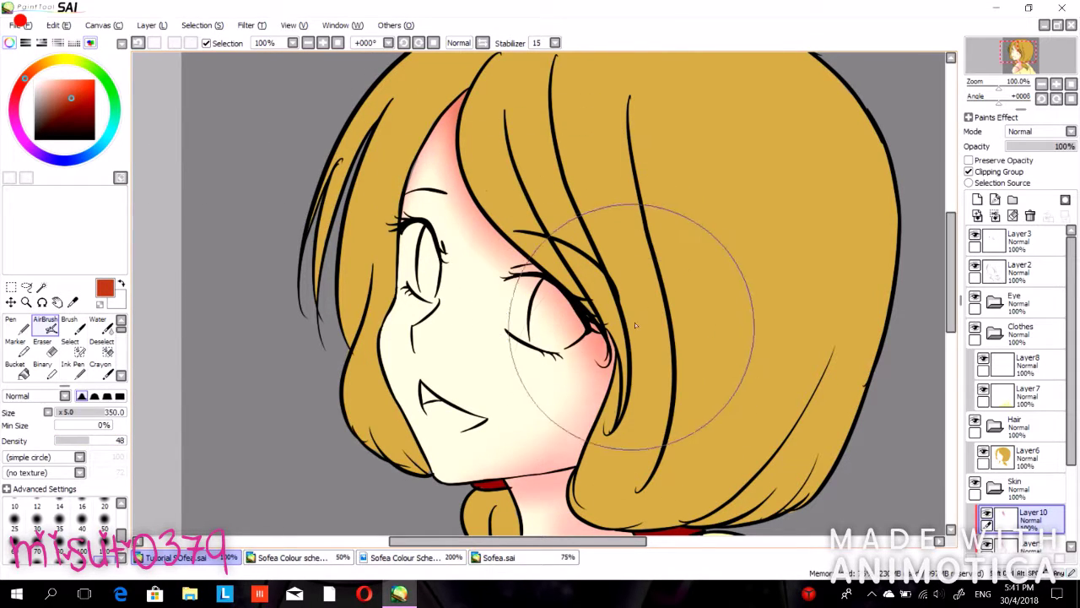
pyautogui.hotkey('ctrl', 'z')
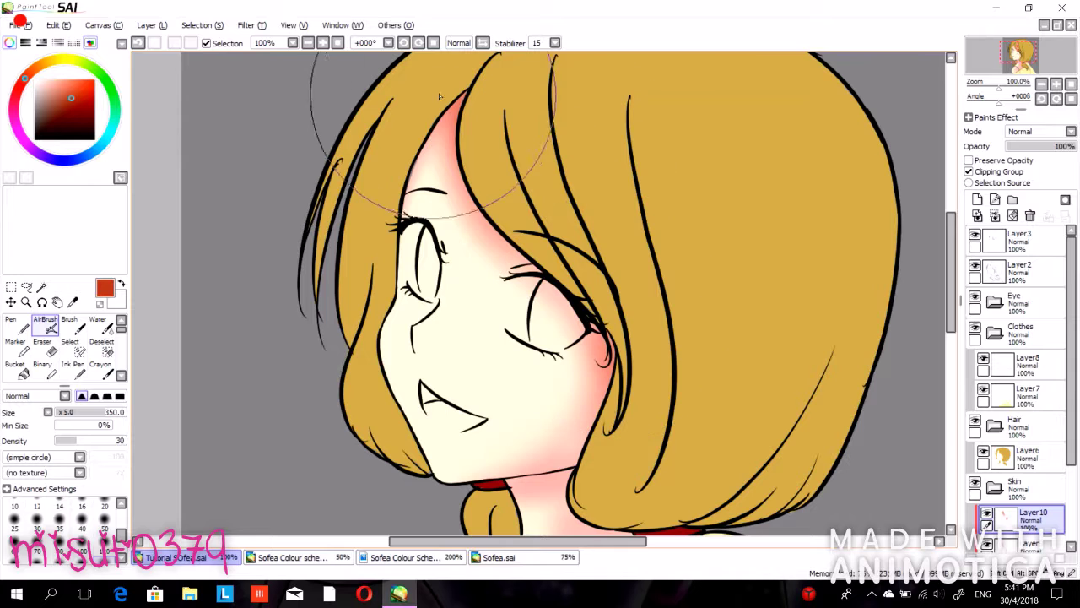
# Deepen the neck and shoulder shading in orange-red, reducing the airbrush size to 200.
pyautogui.moveTo(1017, 59); pyautogui.dragTo(1016, 71)
pyautogui.moveTo(614, 206)
pyautogui.mouseDown()
pyautogui.moveTo(666, 315)
pyautogui.moveTo(654, 344)
pyautogui.moveTo(668, 379)
pyautogui.moveTo(665, 414)
pyautogui.moveTo(595, 479)
pyautogui.moveTo(574, 470)
pyautogui.moveTo(674, 374)
pyautogui.moveTo(682, 325)
pyautogui.moveTo(621, 411)
pyautogui.moveTo(703, 229)
pyautogui.moveTo(686, 415)
pyautogui.moveTo(676, 401)
pyautogui.moveTo(680, 203)
pyautogui.moveTo(657, 356)
pyautogui.moveTo(624, 383)
pyautogui.moveTo(646, 312)
pyautogui.moveTo(617, 382)
pyautogui.moveTo(595, 399)
pyautogui.moveTo(591, 495)
pyautogui.moveTo(686, 320)
pyautogui.moveTo(685, 252)
pyautogui.moveTo(654, 372)
pyautogui.moveTo(557, 482)
pyautogui.moveTo(630, 351)
pyautogui.moveTo(699, 261)
pyautogui.moveTo(684, 359)
pyautogui.moveTo(652, 202)
pyautogui.moveTo(625, 223)
pyautogui.moveTo(478, 230)
pyautogui.moveTo(631, 222)
pyautogui.mouseUp()
pyautogui.press('[')
pyautogui.press('[')
pyautogui.press('[')
pyautogui.moveTo(601, 213)
pyautogui.mouseDown()
pyautogui.moveTo(557, 225)
pyautogui.moveTo(618, 216)
pyautogui.moveTo(658, 137)
pyautogui.moveTo(622, 193)
pyautogui.moveTo(617, 180)
pyautogui.moveTo(611, 187)
pyautogui.moveTo(674, 88)
pyautogui.moveTo(633, 215)
pyautogui.moveTo(652, 199)
pyautogui.moveTo(636, 246)
pyautogui.moveTo(611, 226)
pyautogui.moveTo(624, 256)
pyautogui.moveTo(614, 260)
pyautogui.moveTo(659, 315)
pyautogui.mouseUp()
pyautogui.moveTo(1024, 55); pyautogui.dragTo(1021, 49)
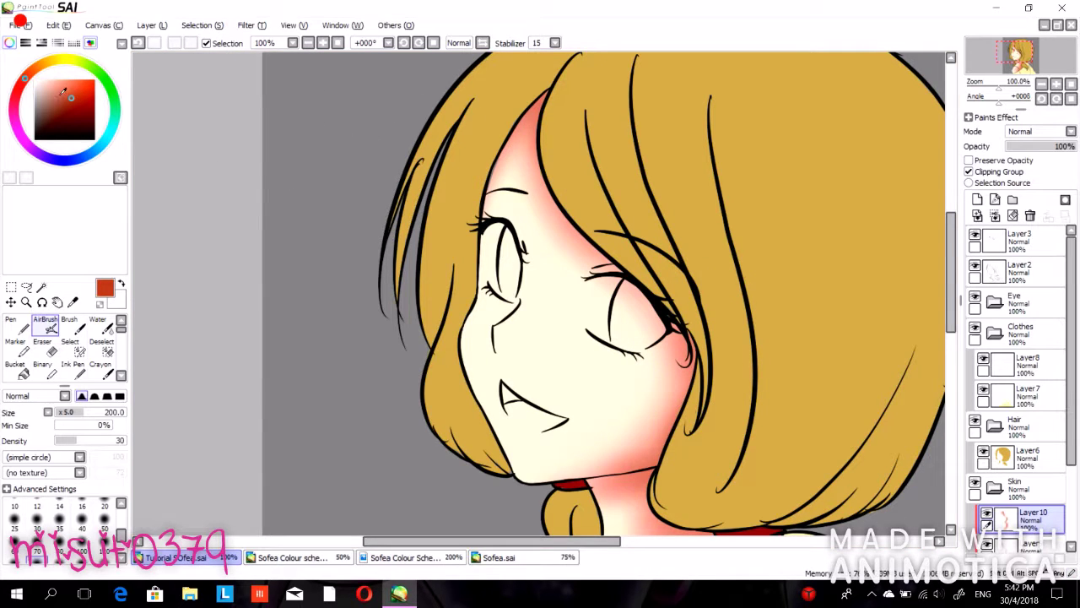
# Switch to Layer9 and airbrush a small light salmon shadow beside the nose at size 100.
pyautogui.scroll(-2, 1039, 502)
pyautogui.click(1039, 498)
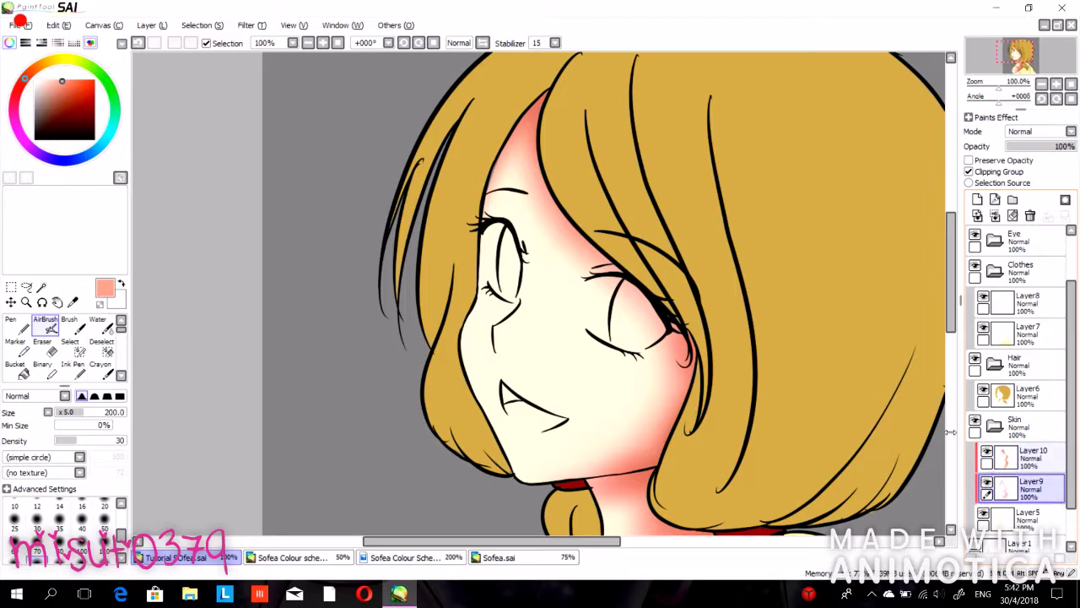
pyautogui.moveTo(516, 322)
pyautogui.mouseDown()
pyautogui.moveTo(510, 340)
pyautogui.moveTo(518, 327)
pyautogui.mouseUp()
pyautogui.press('[')
pyautogui.press('[')
pyautogui.press('[')
pyautogui.press('[')
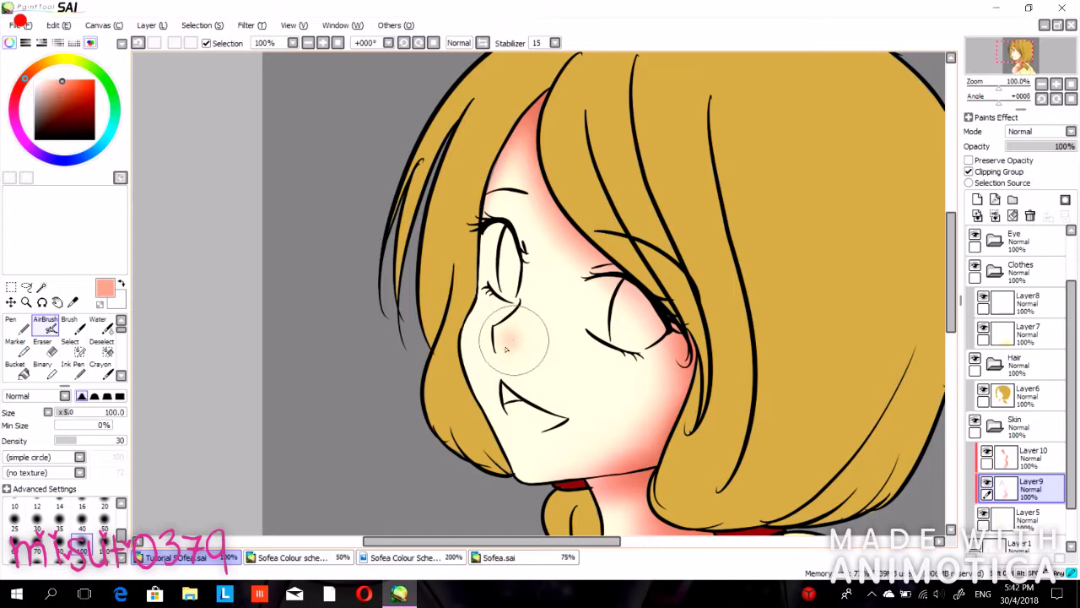
# Add small salmon shadows below the lower lip and at the eye's inner corner, using airbrush sizes from 50 to 120.
pyautogui.press('[')
pyautogui.press('[')
pyautogui.press('[')
pyautogui.press('[')
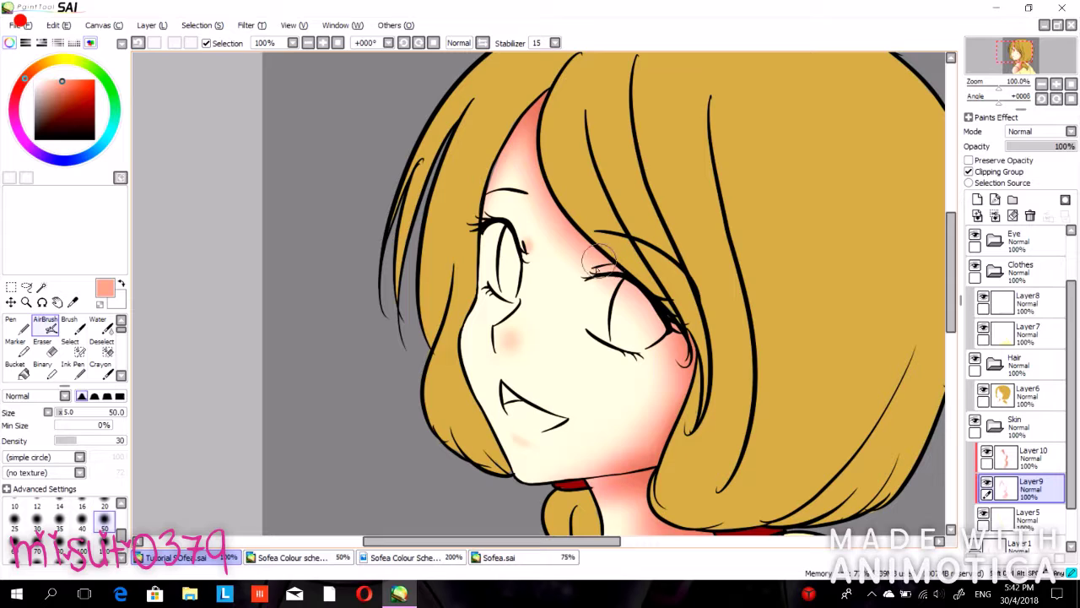
pyautogui.press(']')
pyautogui.press(']')
pyautogui.press(']')
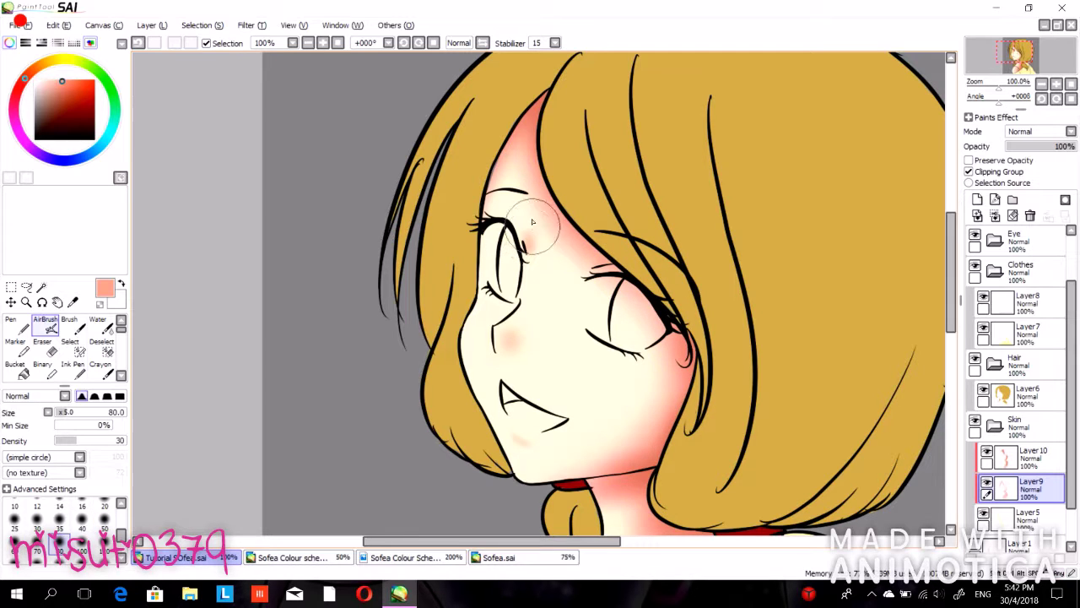
pyautogui.press(']')
pyautogui.press(']')
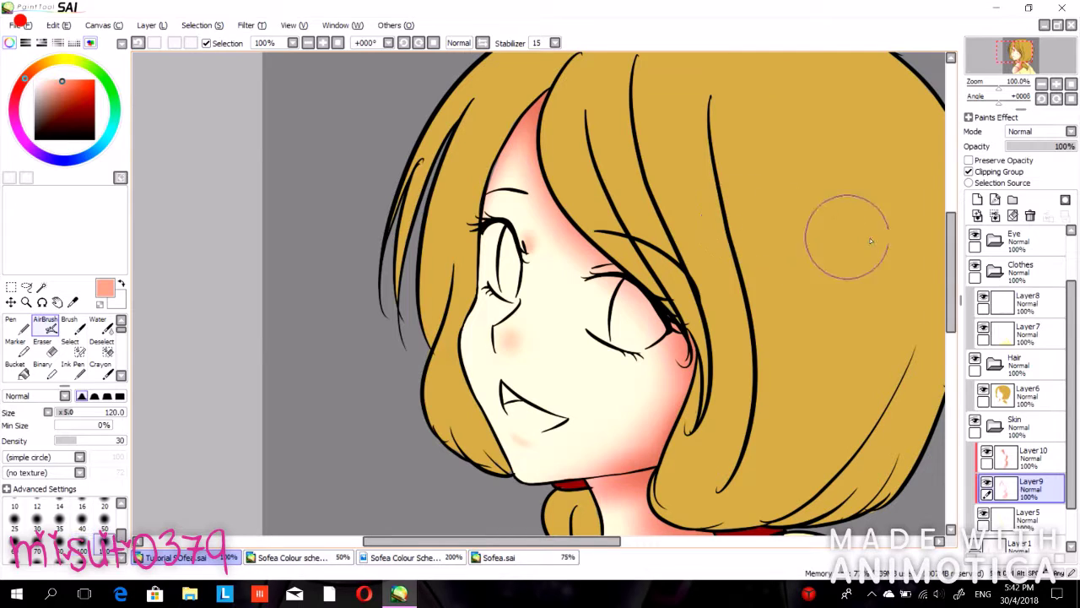
# Add a clipped layer above Layer10 and set its blending mode to Luminosity.
pyautogui.click(1029, 448)
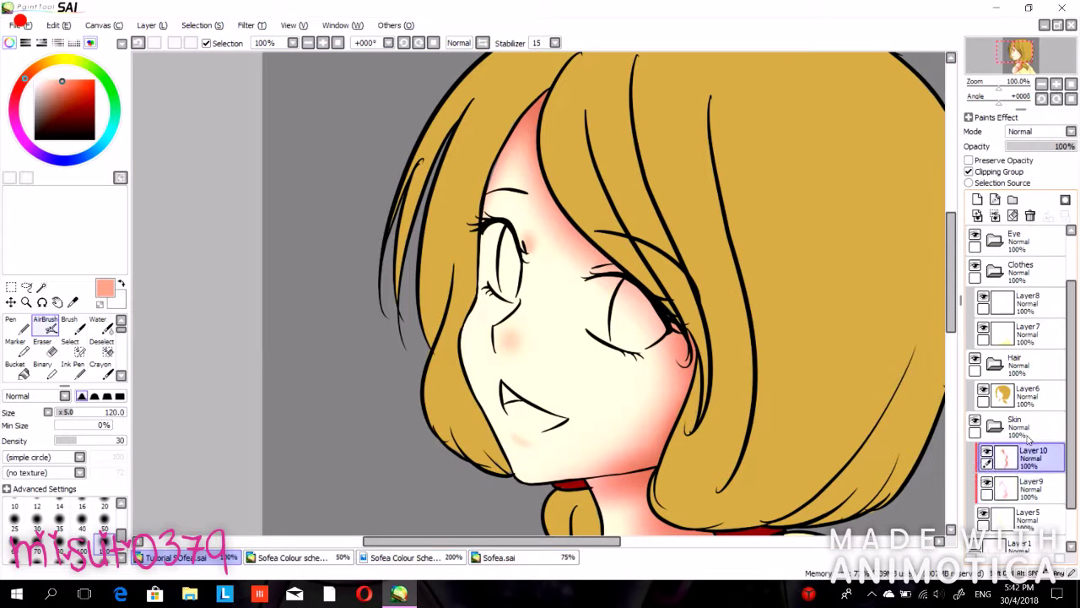
pyautogui.click(977, 199)
pyautogui.click(1069, 133)
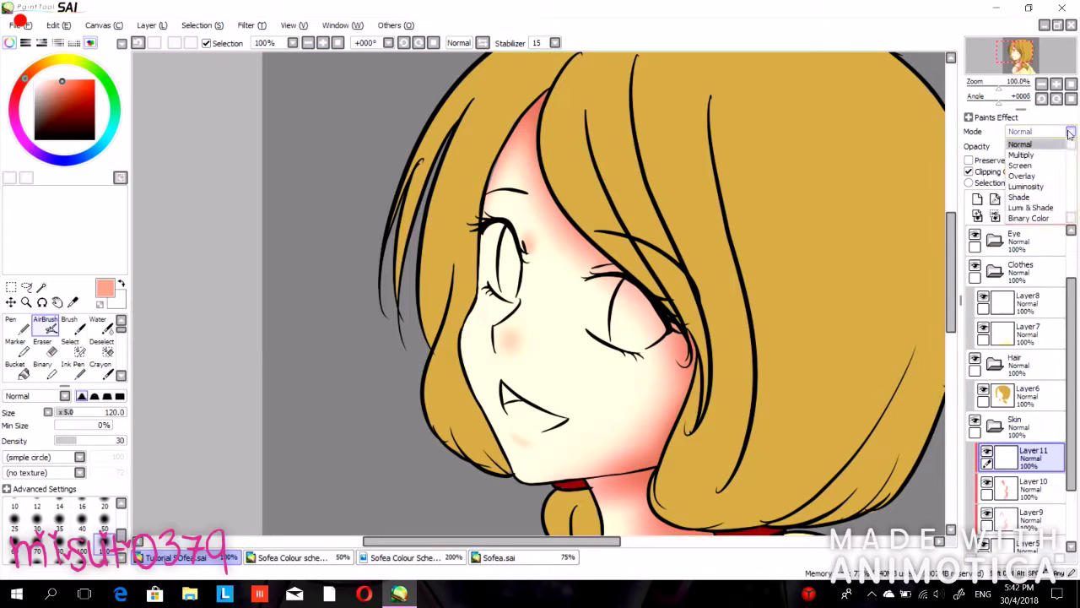
pyautogui.click(1027, 186)
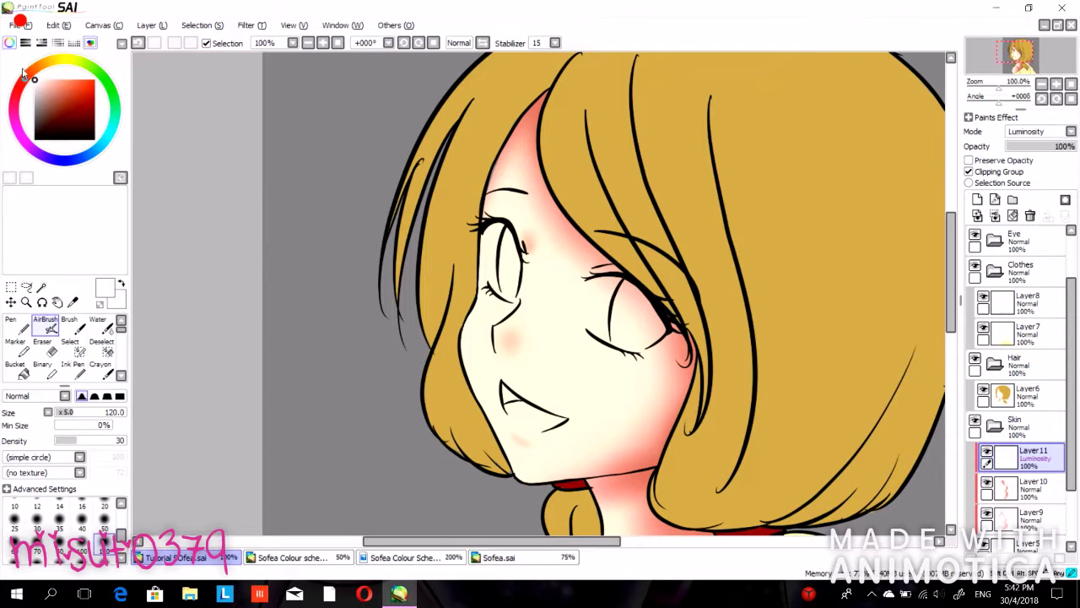
# Airbrush white highlights along the face's outer contour and jawline at size 60.
pyautogui.press('[')
pyautogui.press('[')
pyautogui.press('[')
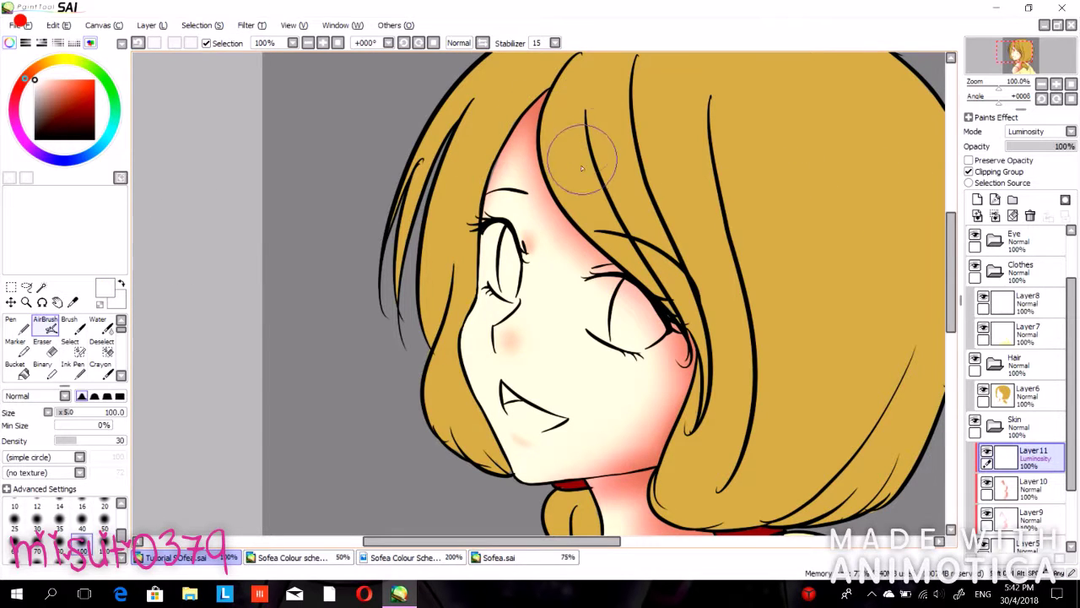
pyautogui.press('[')
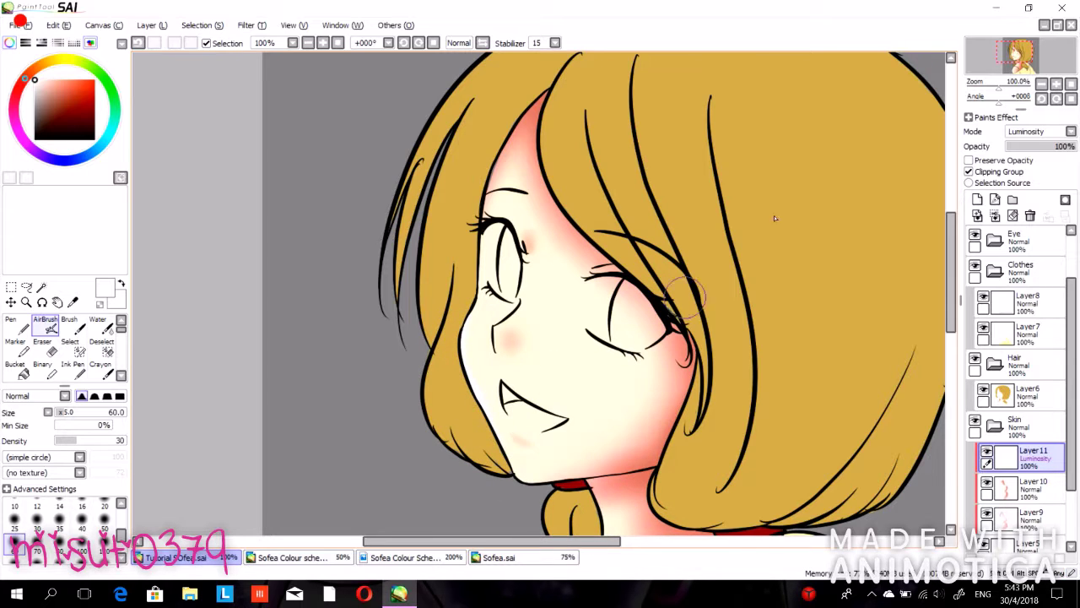
pyautogui.moveTo(1013, 52); pyautogui.dragTo(1001, 59)
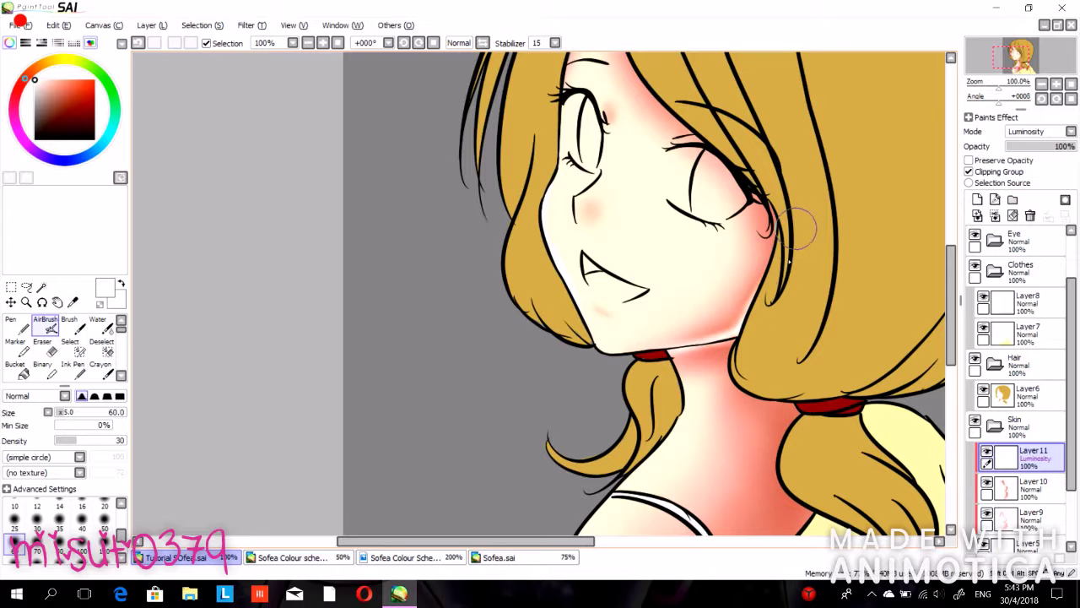
# Highlight the outer edge of the shoulder in white, enlarging the airbrush from 60 to 160.
pyautogui.moveTo(1015, 59); pyautogui.dragTo(1023, 69)
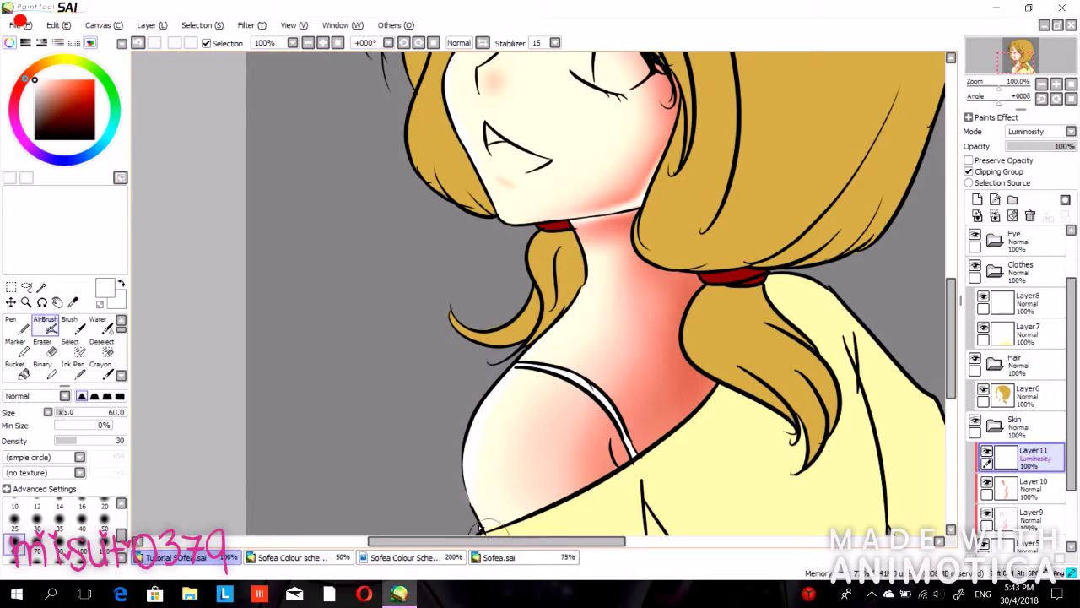
pyautogui.moveTo(499, 542); pyautogui.dragTo(470, 542)
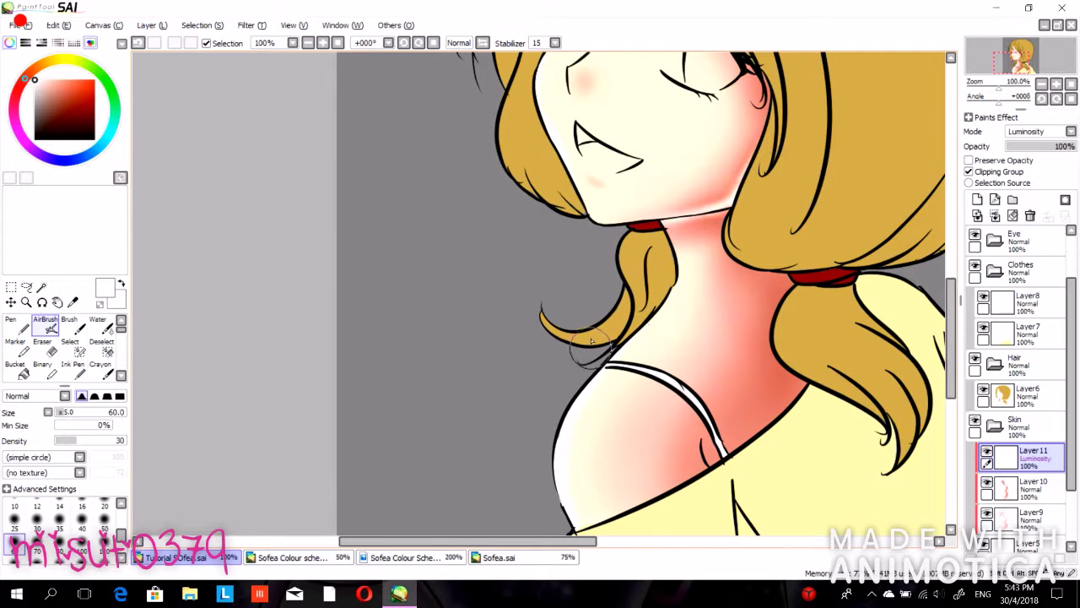
pyautogui.press(']')
pyautogui.press(']')
pyautogui.press(']')
pyautogui.press(']')
pyautogui.press(']')
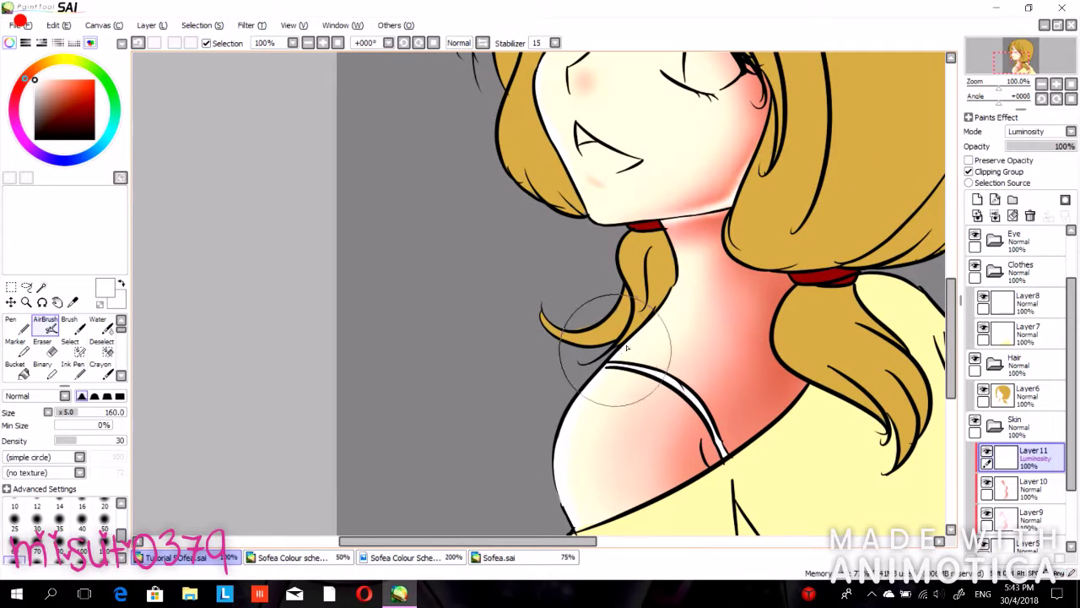
# Broaden the white highlight along the outer cheek contour, then reduce the airbrush size to 120.
pyautogui.moveTo(1011, 59); pyautogui.dragTo(1015, 56)
pyautogui.moveTo(495, 234)
pyautogui.mouseDown()
pyautogui.moveTo(486, 208)
pyautogui.moveTo(484, 316)
pyautogui.moveTo(481, 229)
pyautogui.moveTo(504, 341)
pyautogui.moveTo(489, 259)
pyautogui.moveTo(540, 324)
pyautogui.mouseUp()
pyautogui.press('[')
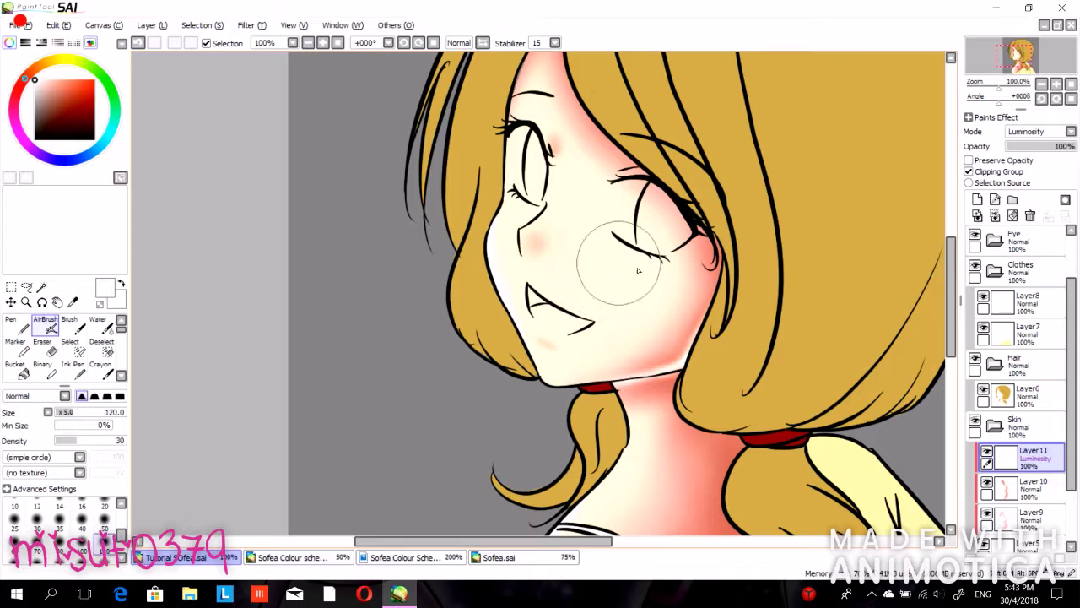
# Add a Normal layer directly above Layer10 and choose a pinkish-red blush colour.
pyautogui.click(1038, 480)
pyautogui.click(978, 199)
pyautogui.click(60, 87)
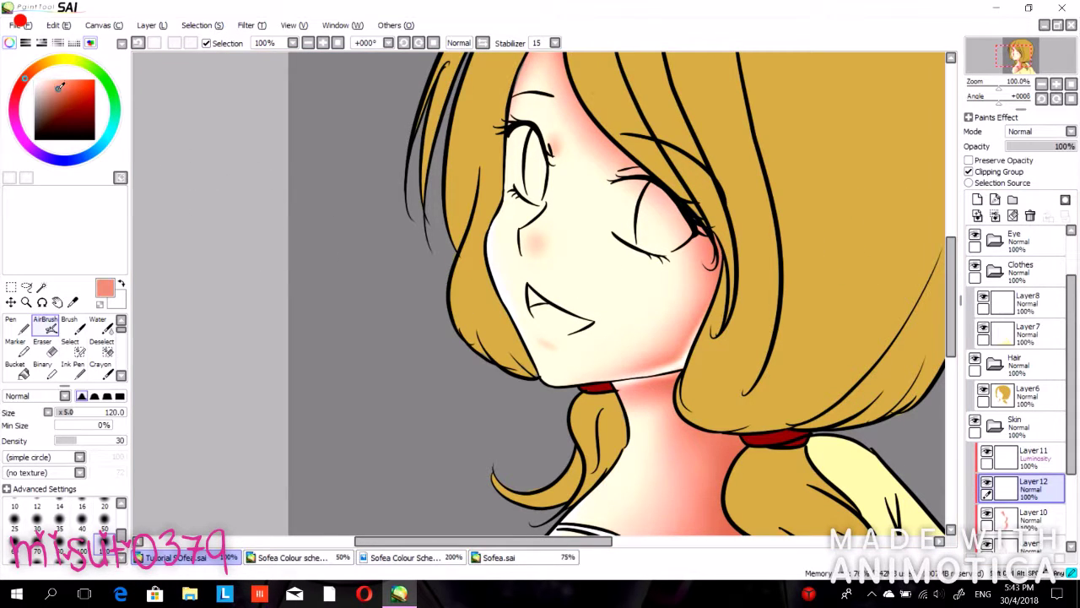
pyautogui.moveTo(26, 100); pyautogui.dragTo(18, 90)
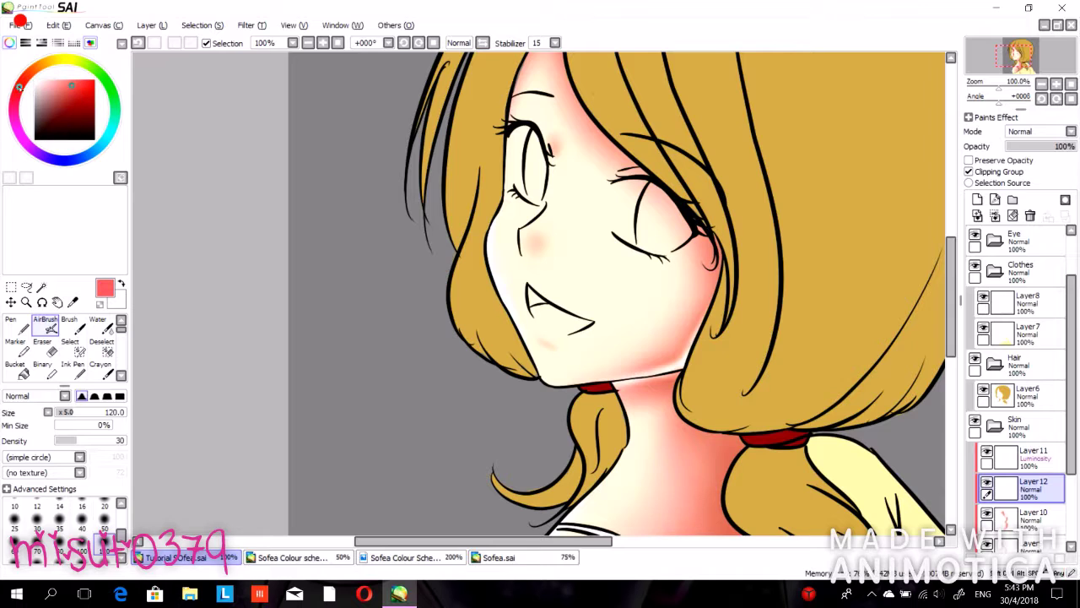
# Airbrush soft pinkish-red blush on both cheeks at size 250 and density 11.
pyautogui.press(']')
pyautogui.press(']')
pyautogui.press(']')
pyautogui.moveTo(66, 440); pyautogui.dragTo(63, 441)
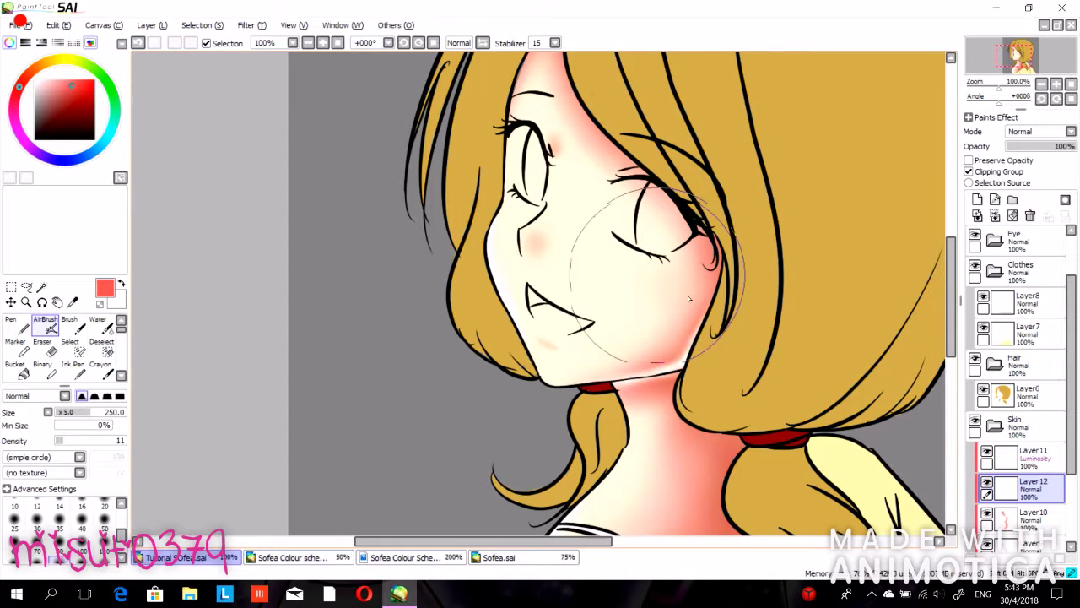
pyautogui.moveTo(658, 315)
pyautogui.mouseDown()
pyautogui.moveTo(686, 292)
pyautogui.moveTo(613, 248)
pyautogui.moveTo(612, 309)
pyautogui.moveTo(649, 342)
pyautogui.mouseUp()
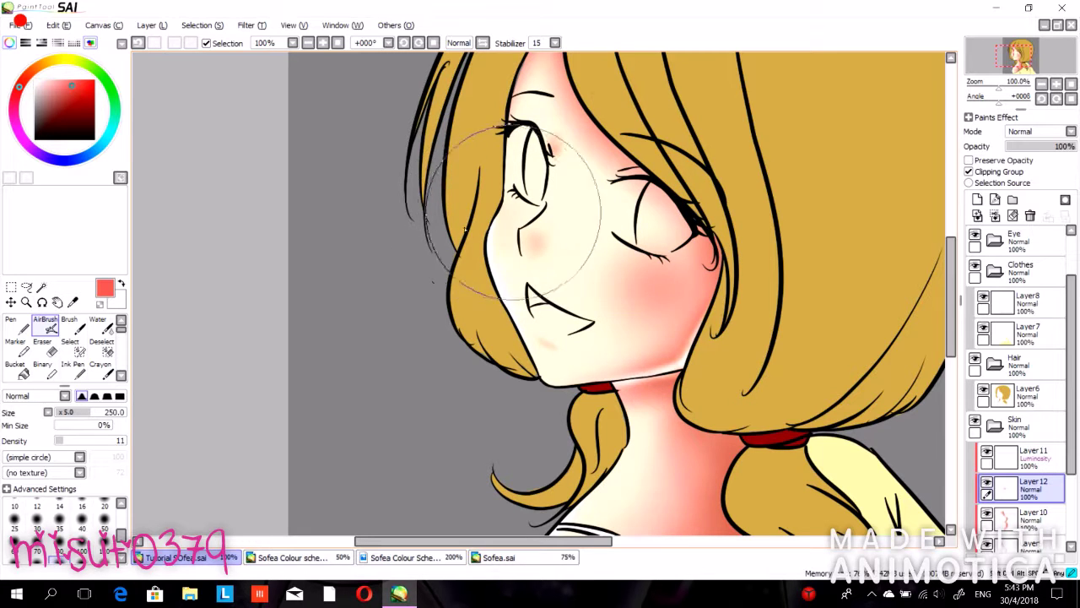
pyautogui.moveTo(524, 216)
pyautogui.mouseDown()
pyautogui.moveTo(503, 208)
pyautogui.moveTo(473, 243)
pyautogui.mouseUp()
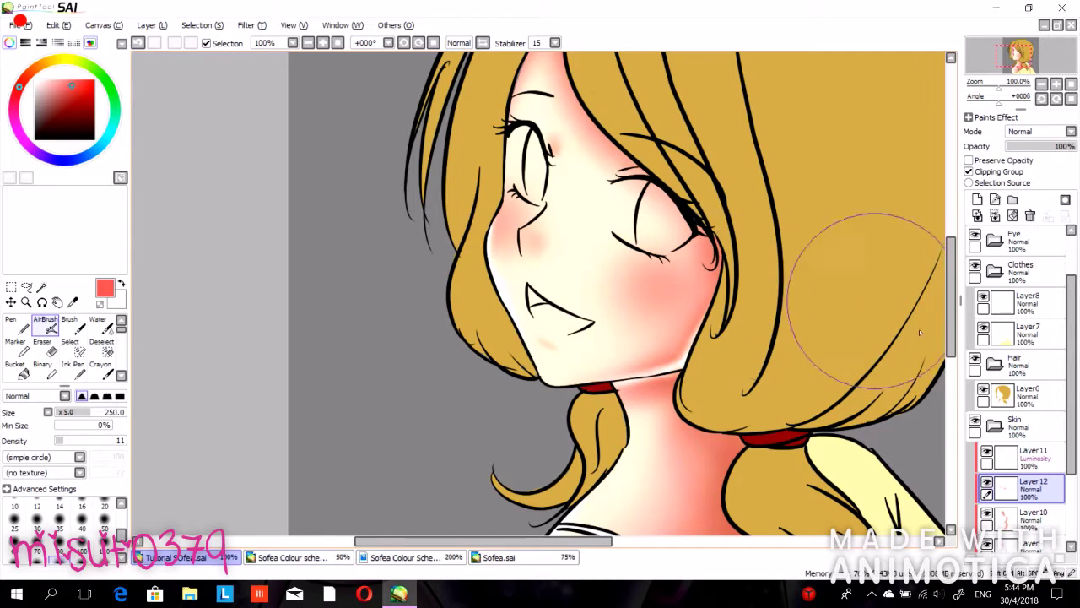
# Place small white highlight dots on the blushed cheeks on the Luminosity layer at airbrush size 30.
pyautogui.click(1030, 455)
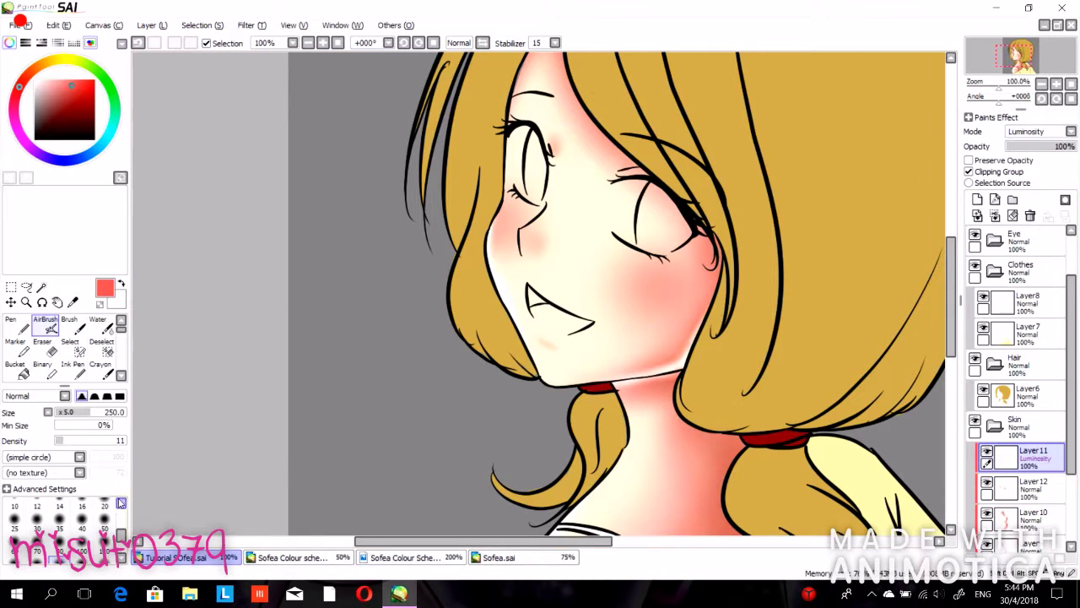
pyautogui.scroll(2, 118, 505)
pyautogui.click(82, 547)
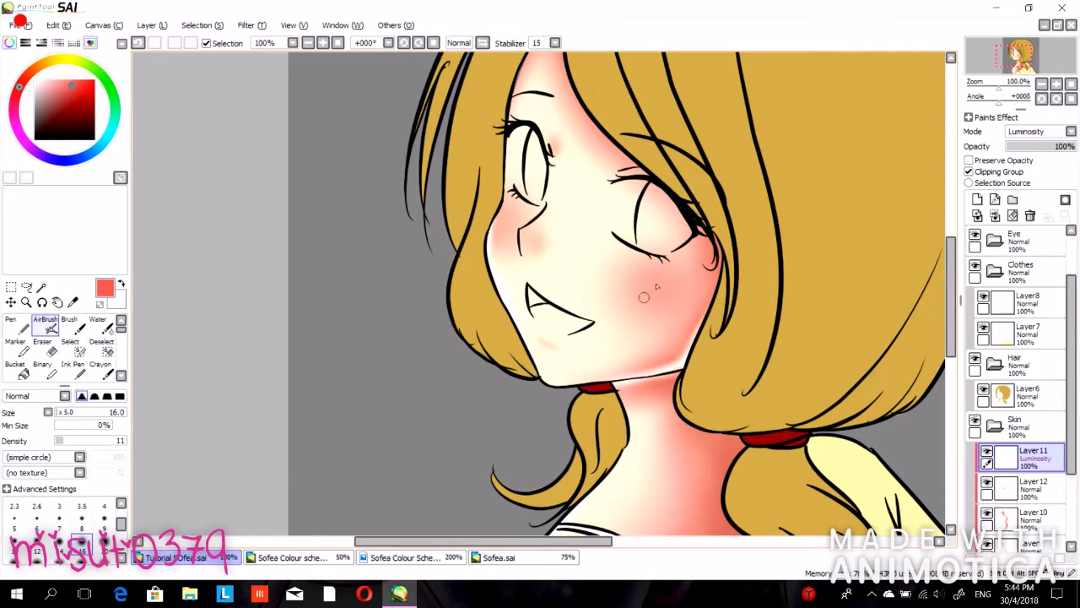
pyautogui.press(']')
pyautogui.press(']')
pyautogui.press(']')
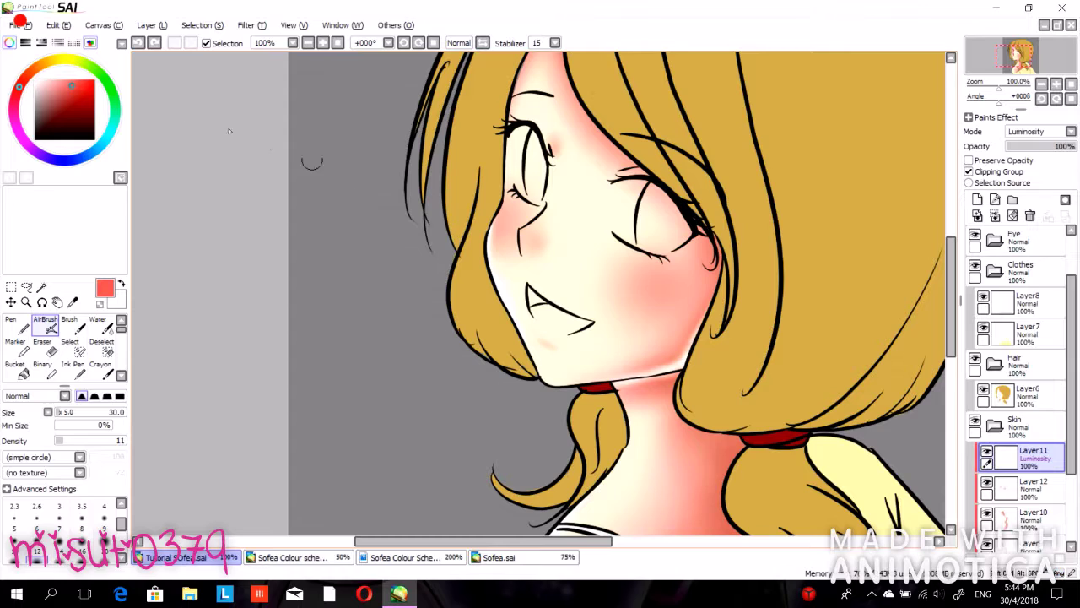
pyautogui.click(36, 80)
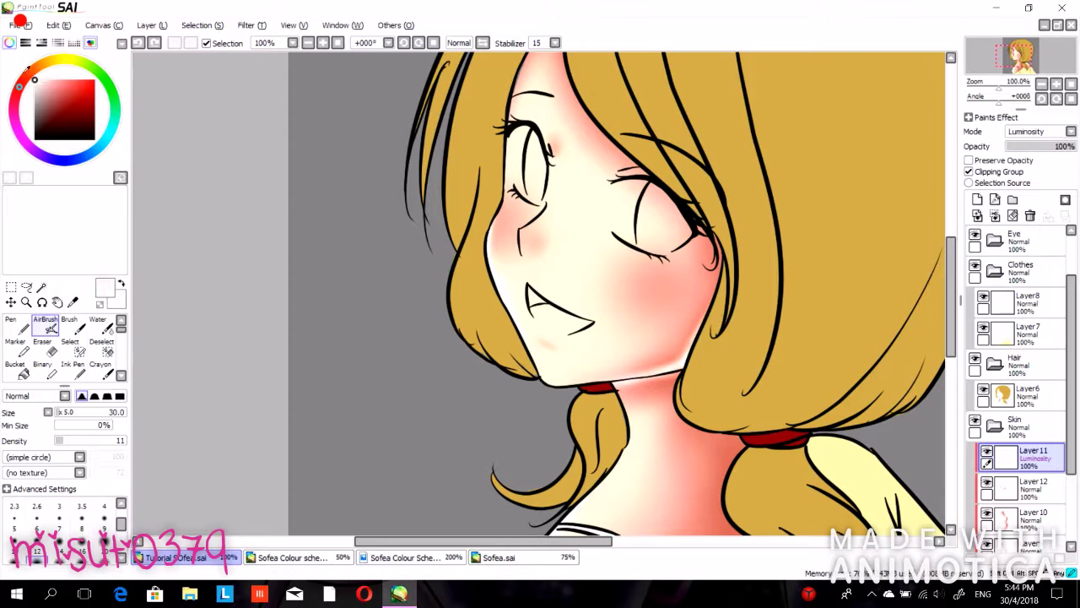
pyautogui.click(664, 278)
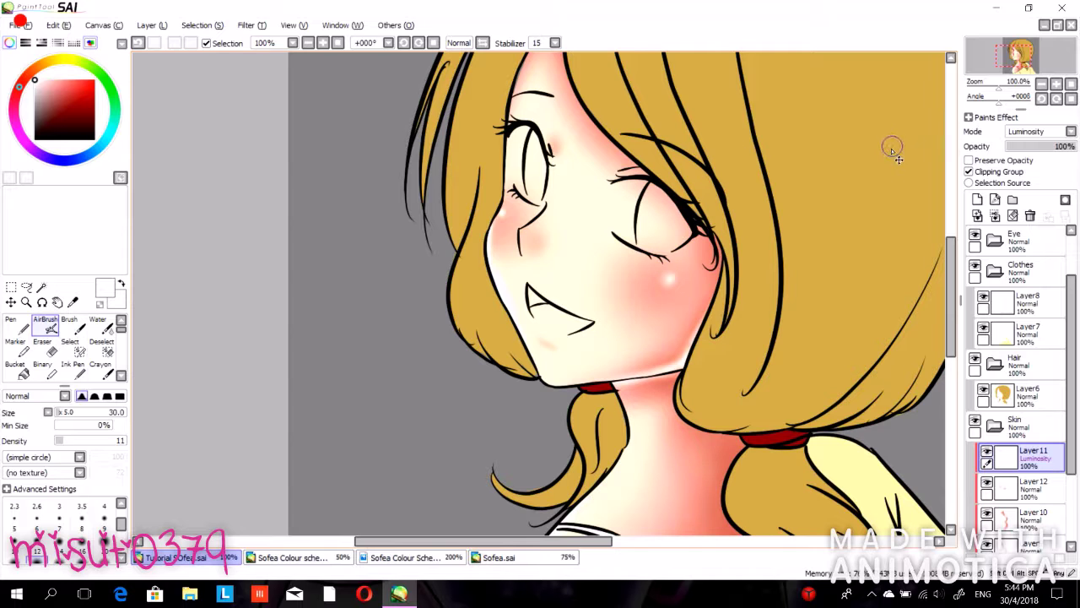
pyautogui.scroll(-1, 895, 160)
pyautogui.moveTo(1021, 60); pyautogui.dragTo(1028, 56)
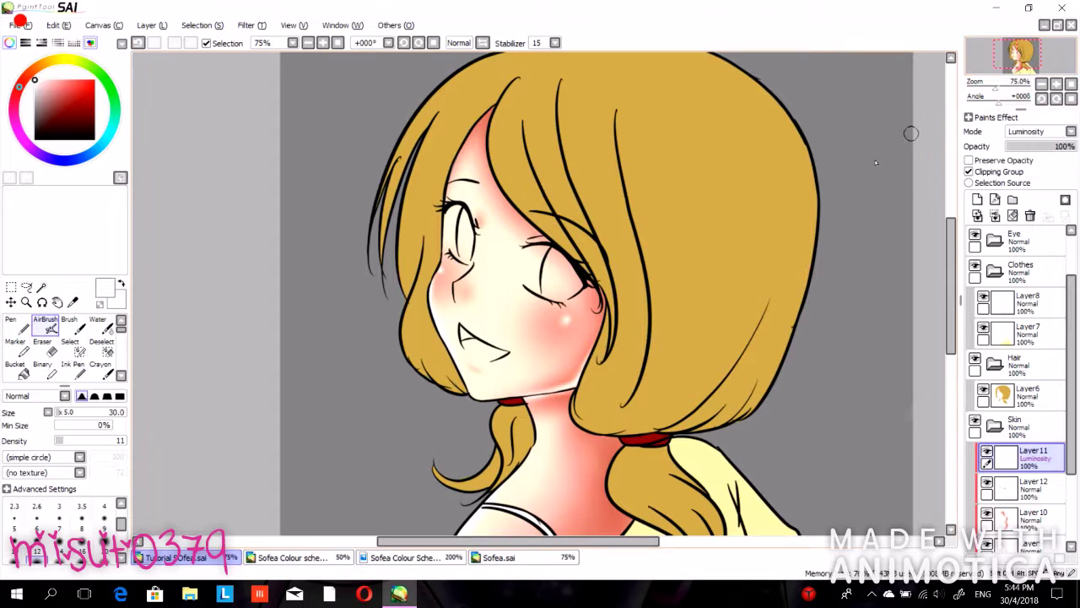